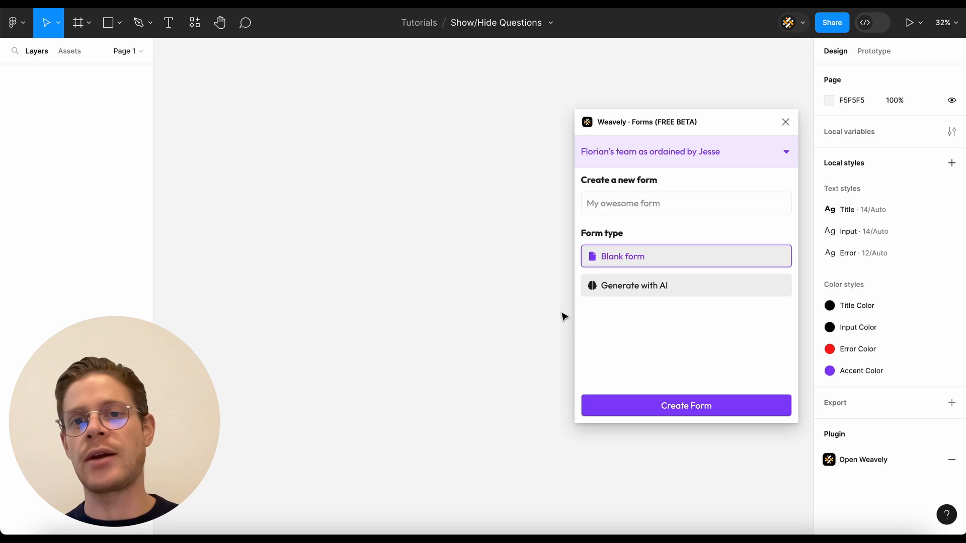
Create a new blank form named "Dynamic Form"
click(657, 198)
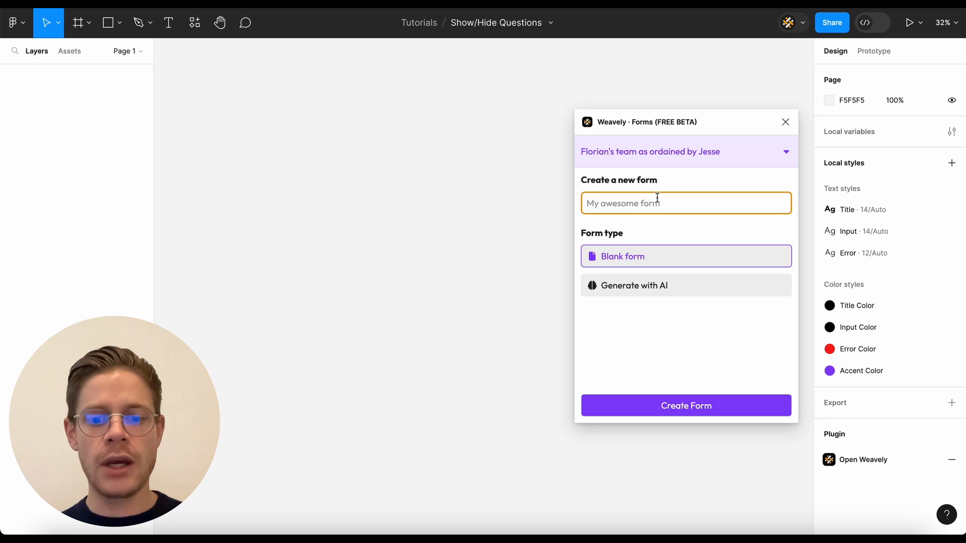
text(Dynamic Form)
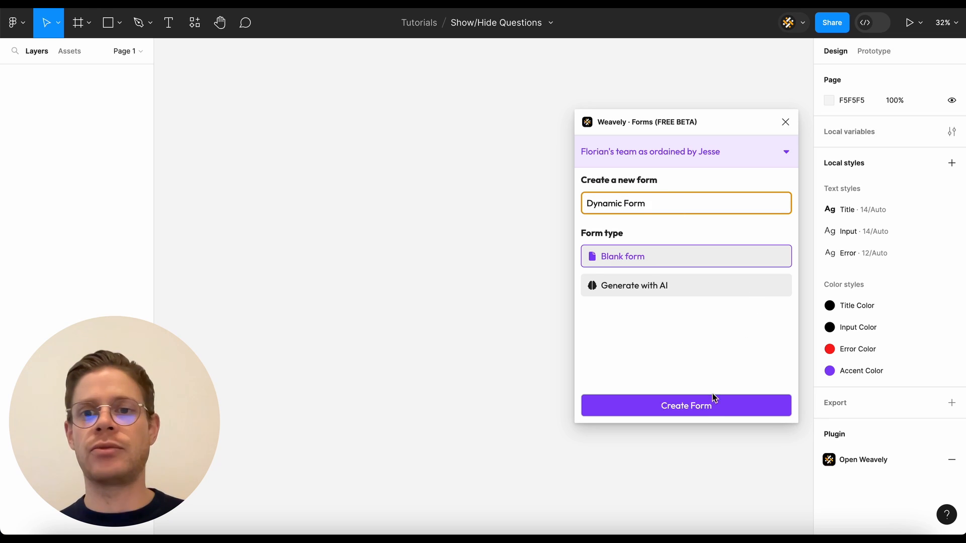
click(705, 410)
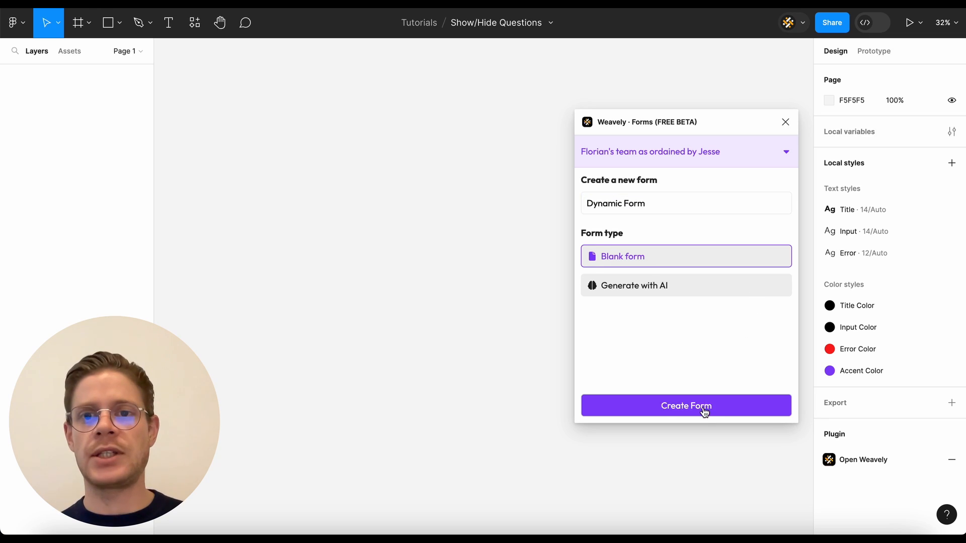
Generate the form with the Radio Buttons and Short answer elements, and skip the plugin video tutorial
scroll(645, 272, down, 3)
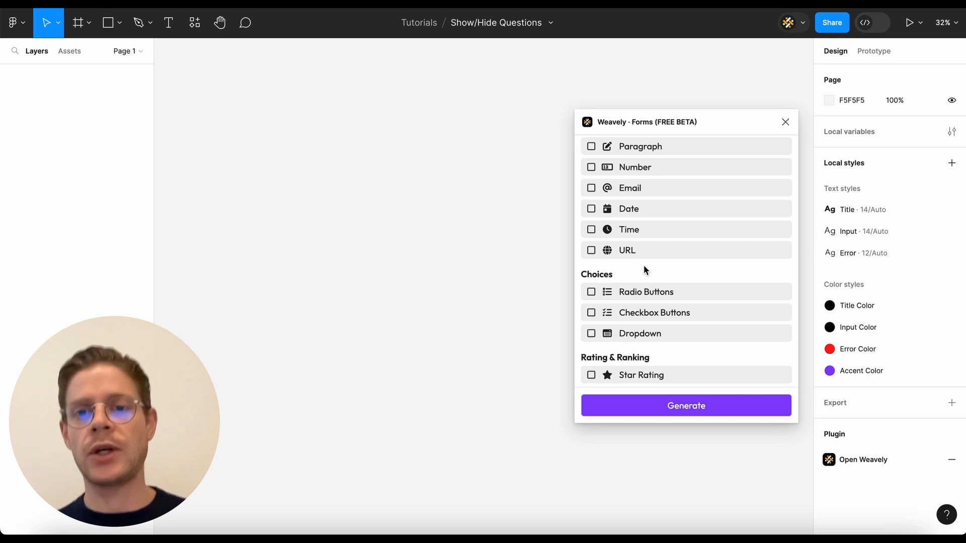
click(624, 319)
click(626, 297)
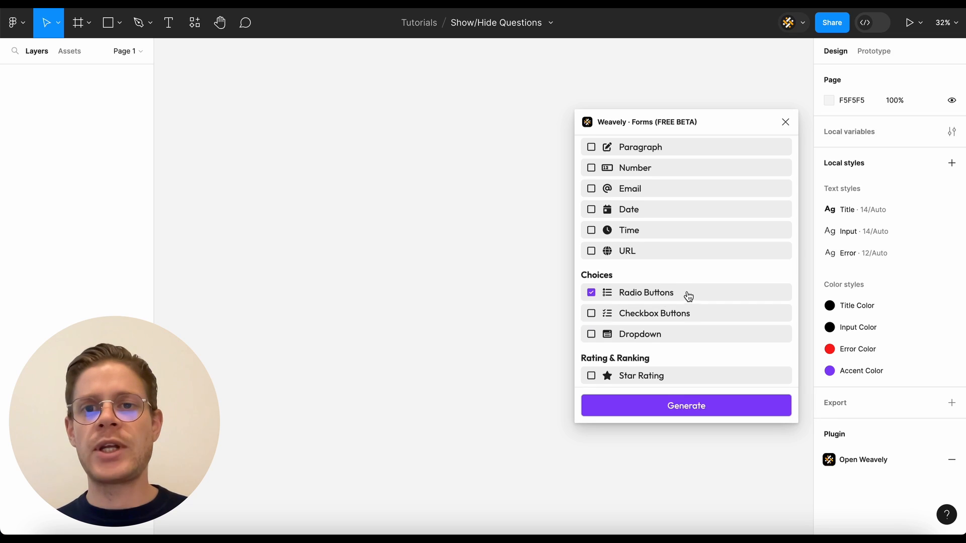
scroll(688, 296, up, 2)
click(651, 198)
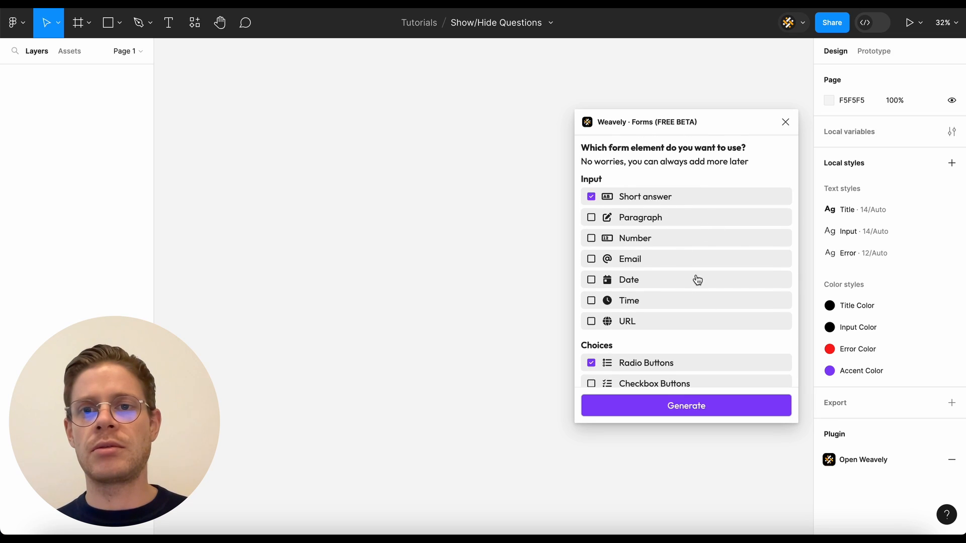
click(700, 411)
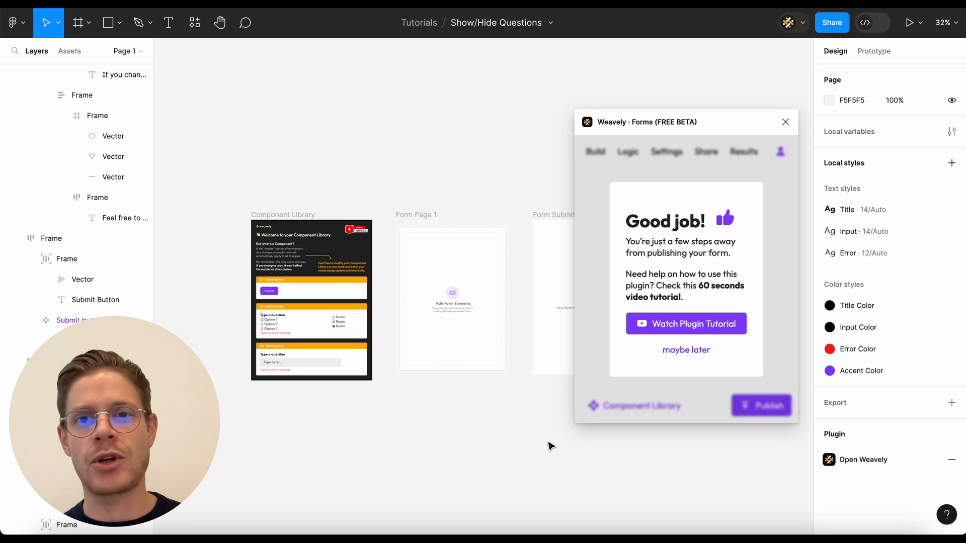
click(701, 353)
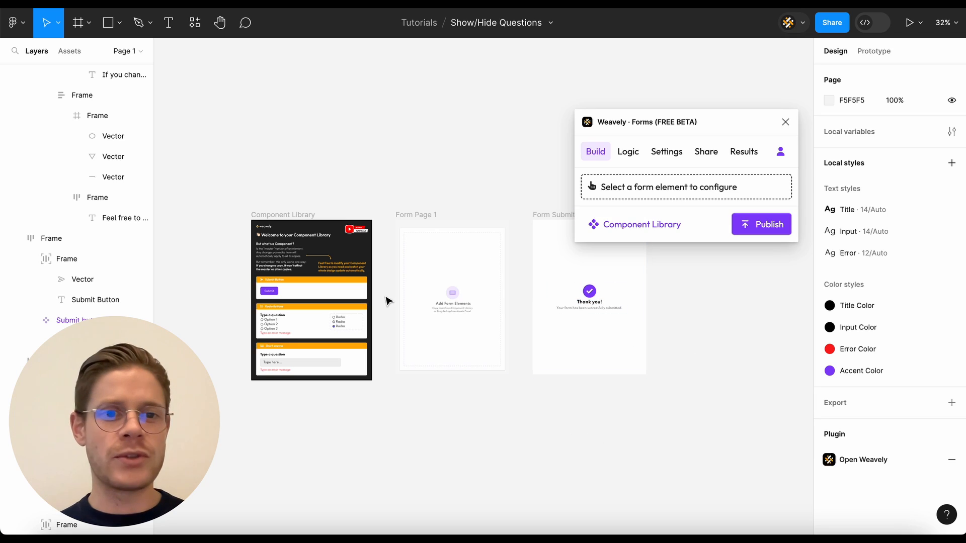
Delete the "Add Form Elements" placeholder from Form Page 1
scroll(388, 301, up, 5)
scroll(388, 300, up, 3)
scroll(388, 301, left, 2)
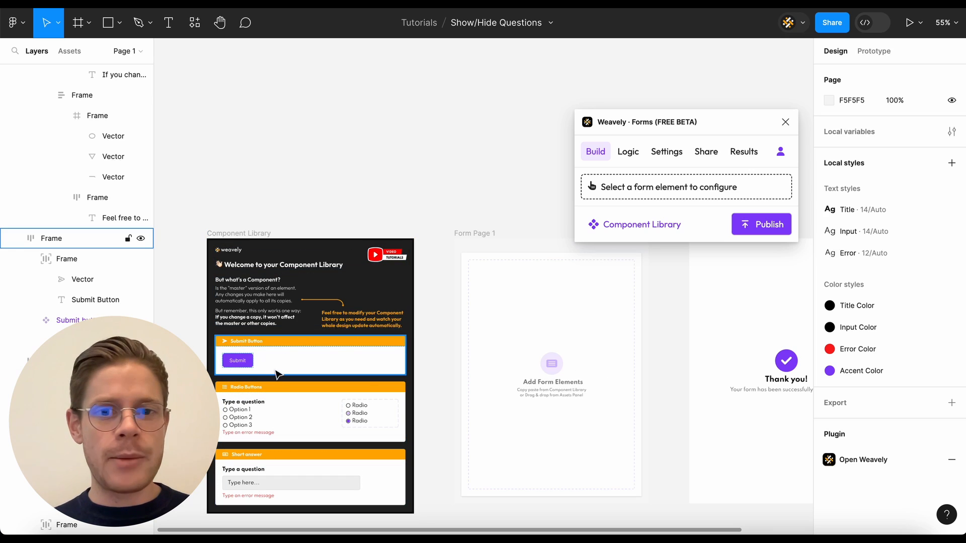
click(523, 366)
key(Delete)
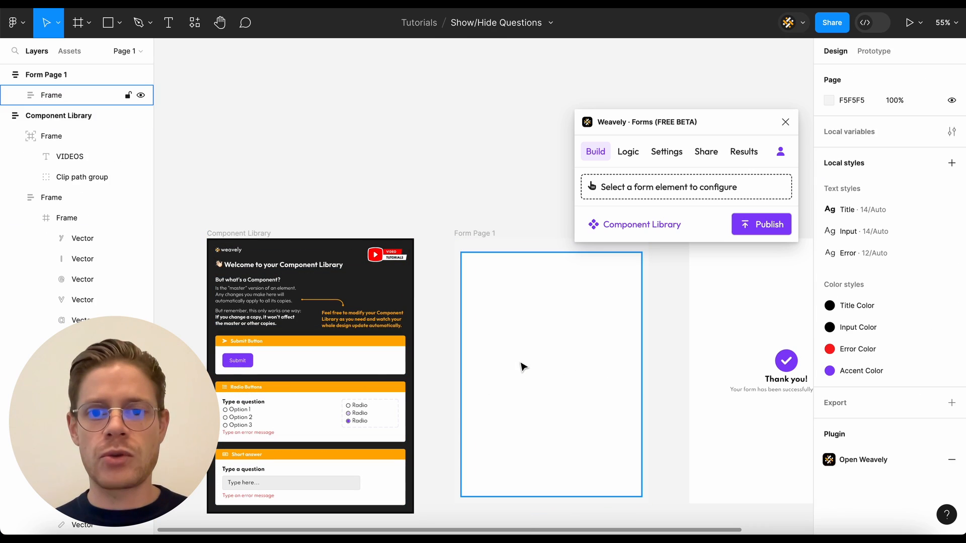
Copy the Radio Buttons component from the Component Library into the Form Page 1 frame and make its width fill the container
click(247, 422)
key(ctrl+c)
click(537, 310)
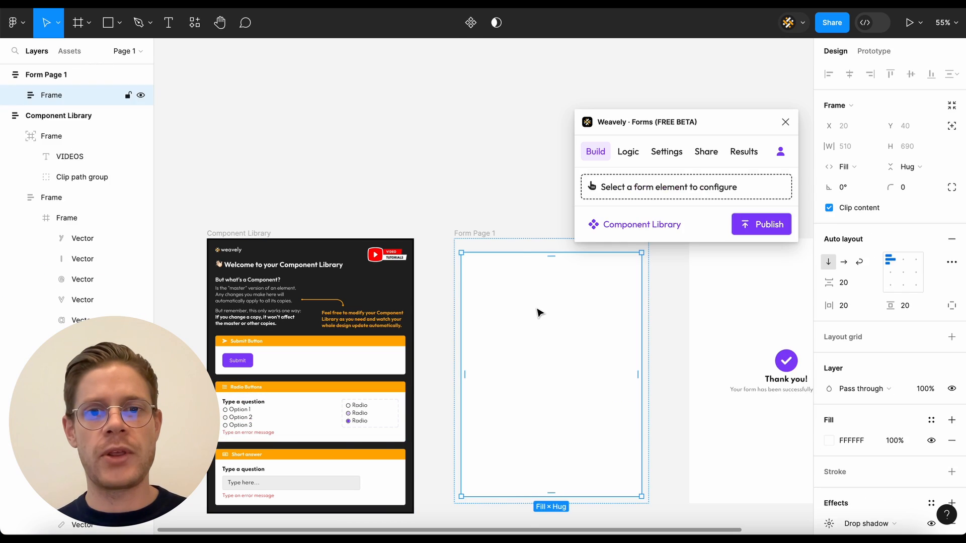
key(ctrl+v)
scroll(483, 396, down, 2)
scroll(483, 396, right, 1)
click(849, 167)
click(863, 182)
click(451, 446)
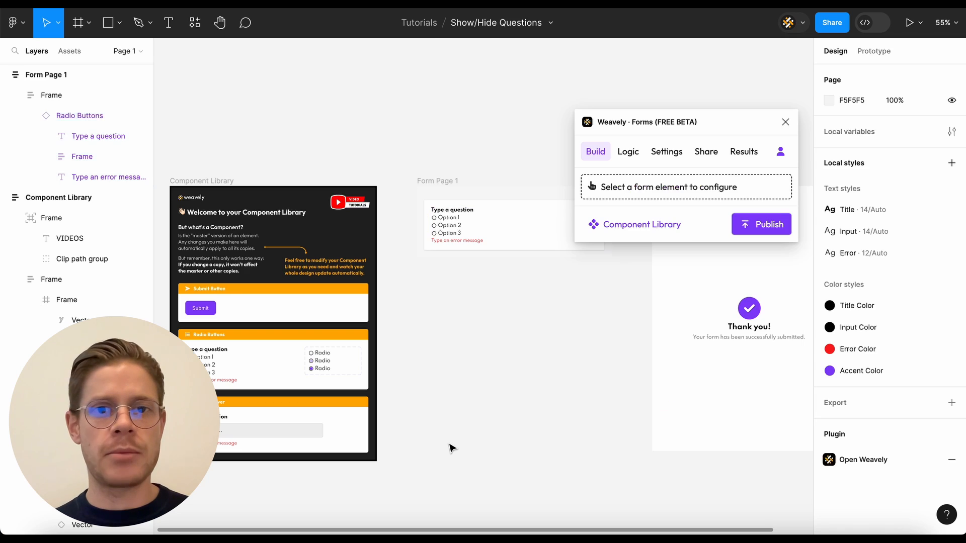
Copy the Short answer component into the form below the radio buttons and make its width fill the container
click(272, 430)
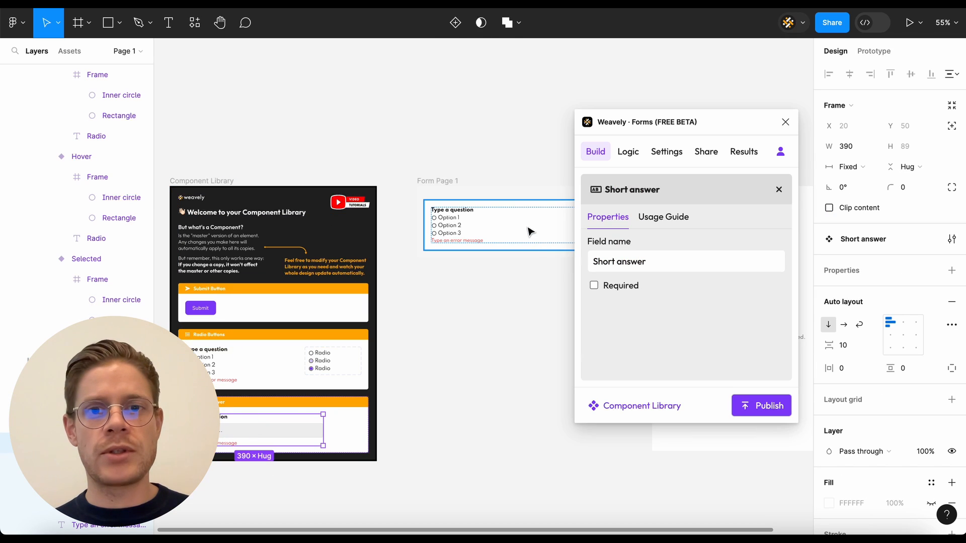
click(430, 205)
key(super+v)
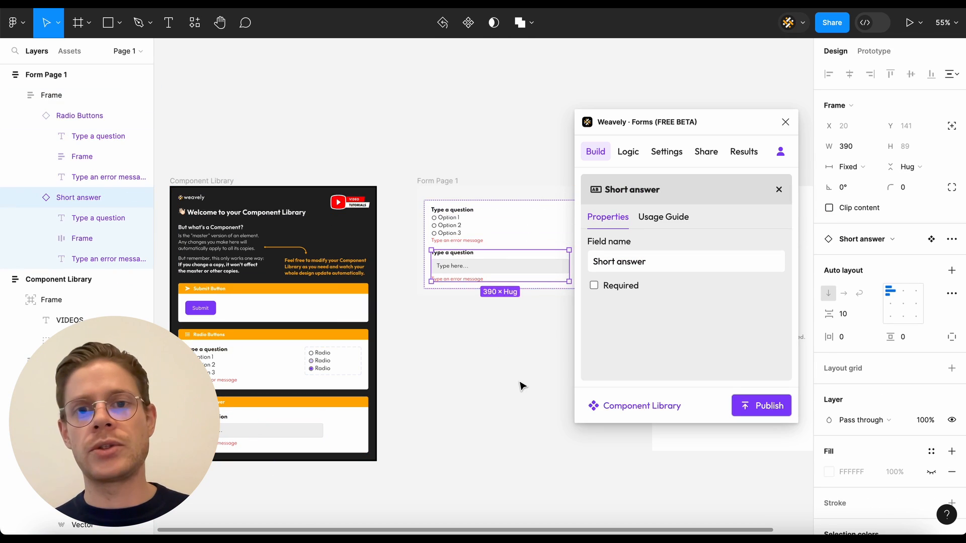
click(853, 168)
click(856, 198)
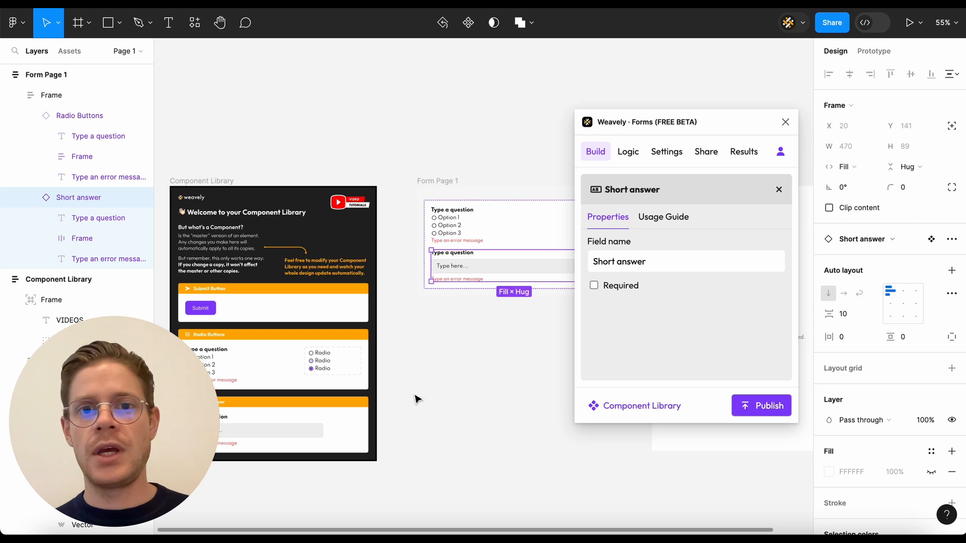
Change the radio buttons' question title on Form Page 1 to "Do you like music?"
scroll(416, 399, right, 5)
scroll(417, 400, up, 3)
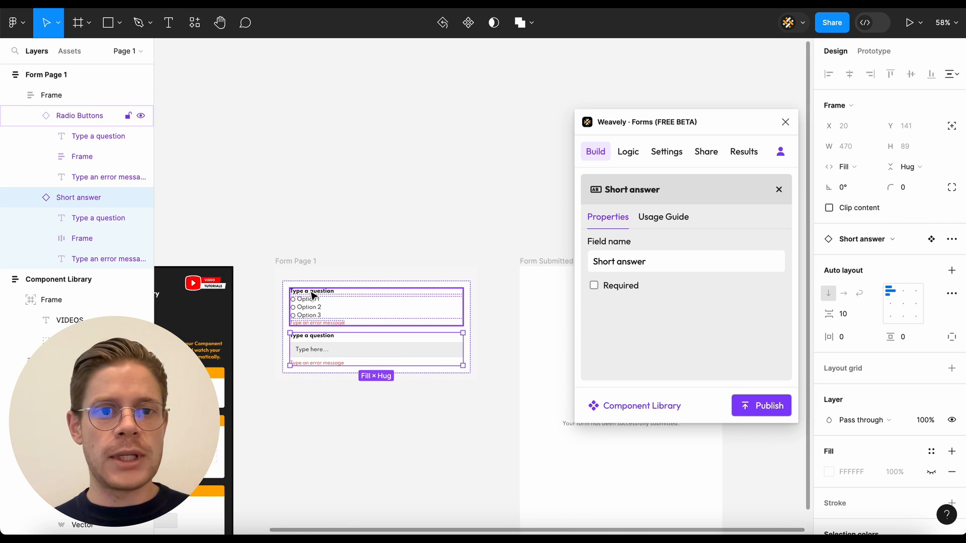
scroll(316, 296, up, 5)
click(335, 298)
double_click(333, 295)
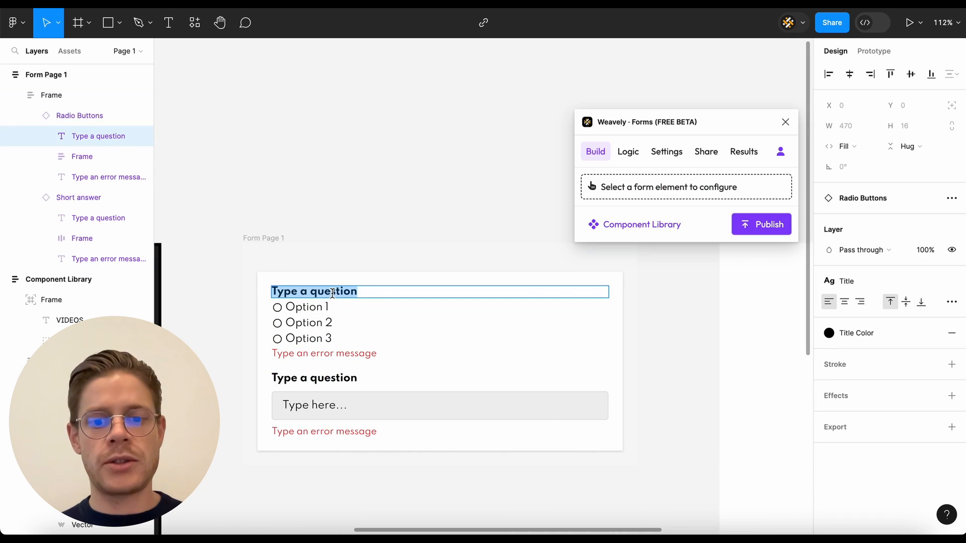
text(Do you like music?)
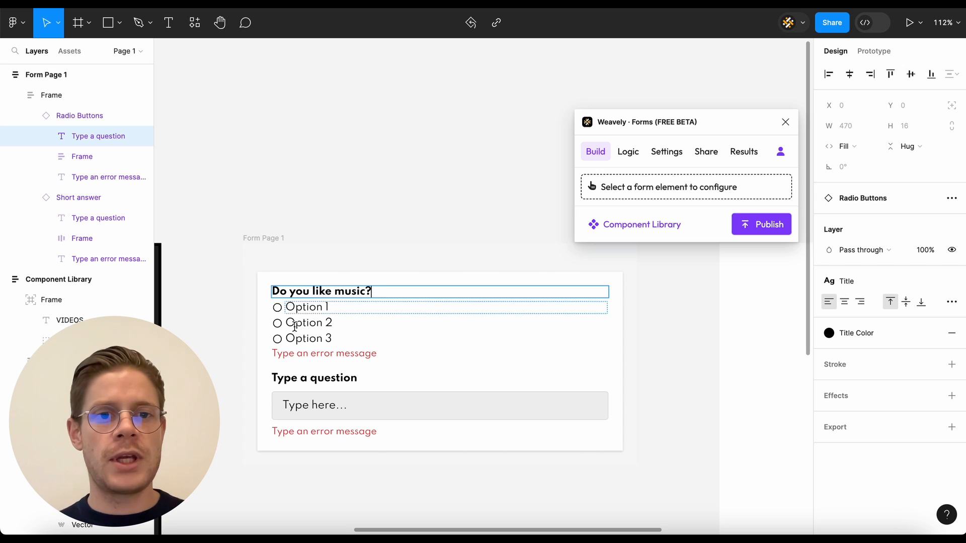
Label the first two radio options "Yes" and "No"
double_click(304, 309)
text(YEs)
key(BackSpace)
key(BackSpace)
text(es)
click(325, 328)
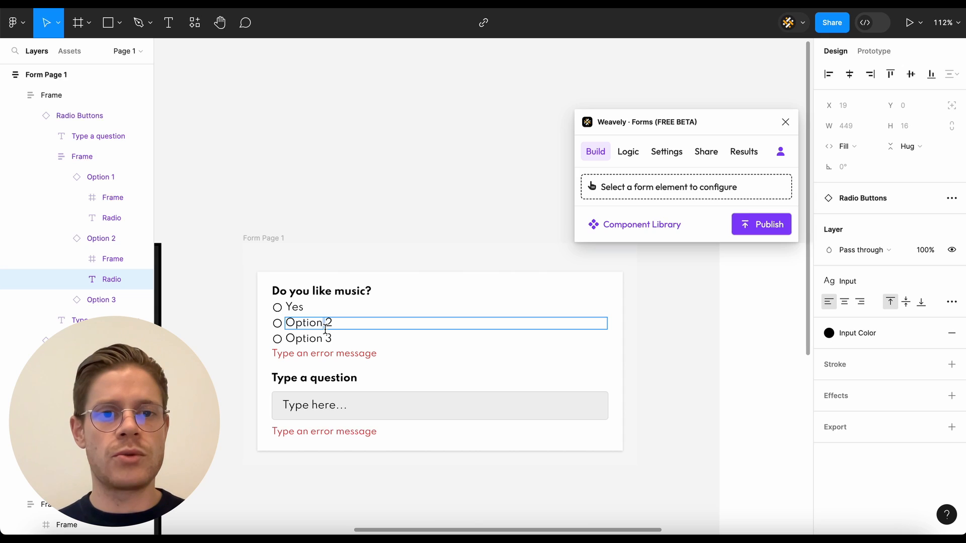
double_click(325, 328)
text(No)
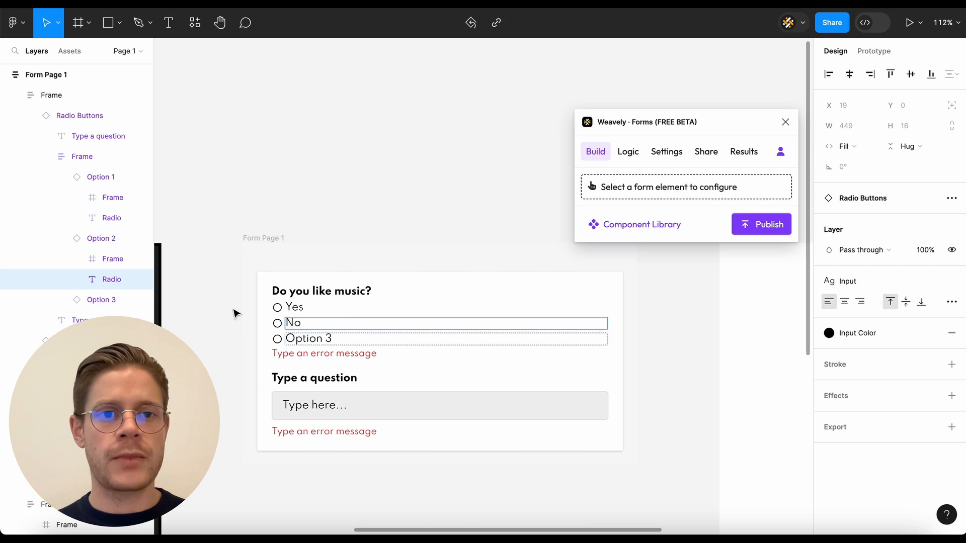
Remove the third option from the "Do you like music?" question
key(Escape)
click(304, 343)
key(BackSpace)
Change the short answer's question title on Form Page 1 to "Why not ?"
scroll(257, 393, down, 5)
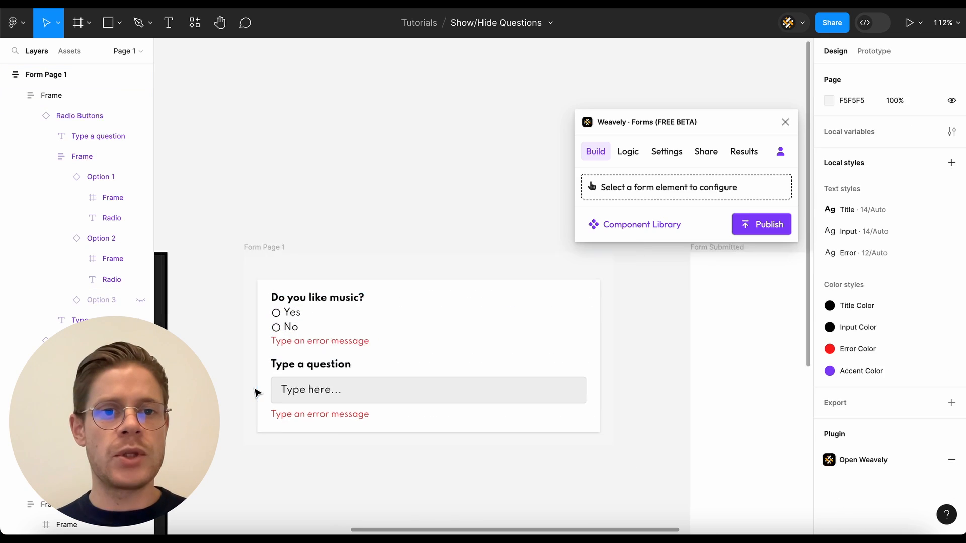
scroll(256, 393, left, 4)
scroll(256, 393, down, 2)
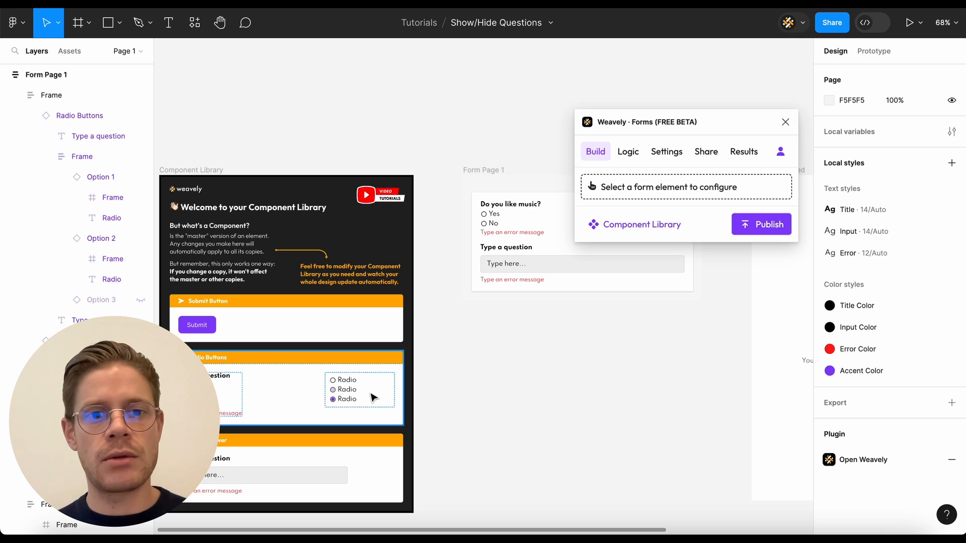
scroll(473, 402, right, 2)
scroll(473, 403, up, 1)
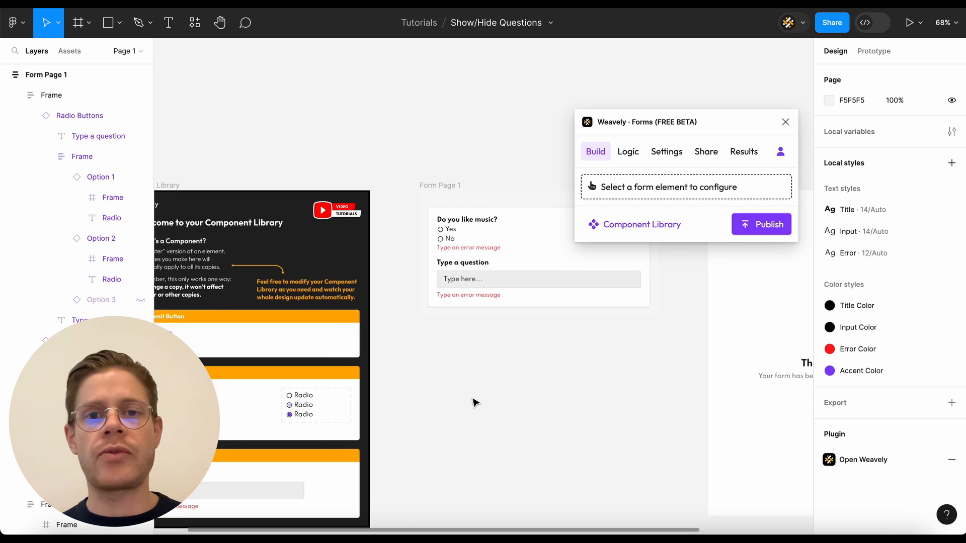
scroll(474, 402, right, 3)
scroll(473, 403, up, 2)
scroll(425, 384, right, 2)
scroll(425, 384, up, 2)
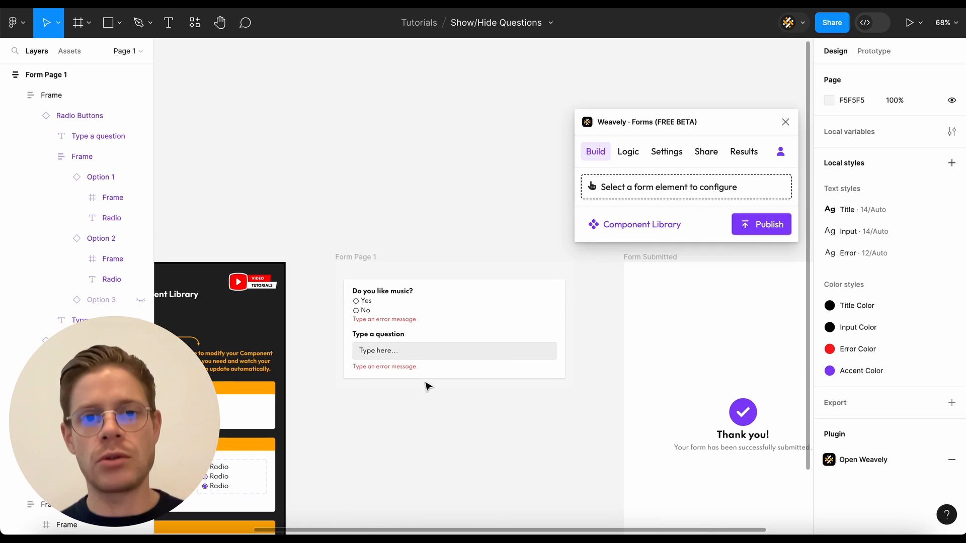
scroll(372, 344, up, 5)
double_click(381, 335)
double_click(368, 330)
text(Why not ?)
click(518, 487)
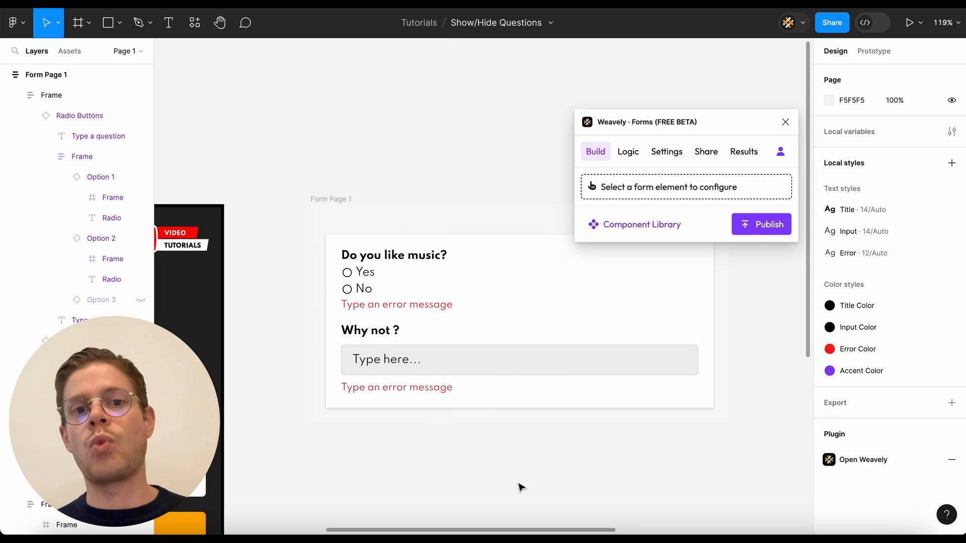
Copy the Submit button from the Component Library into the form below the short answer field
scroll(520, 487, right, 2)
scroll(521, 487, down, 1)
scroll(520, 487, down, 3)
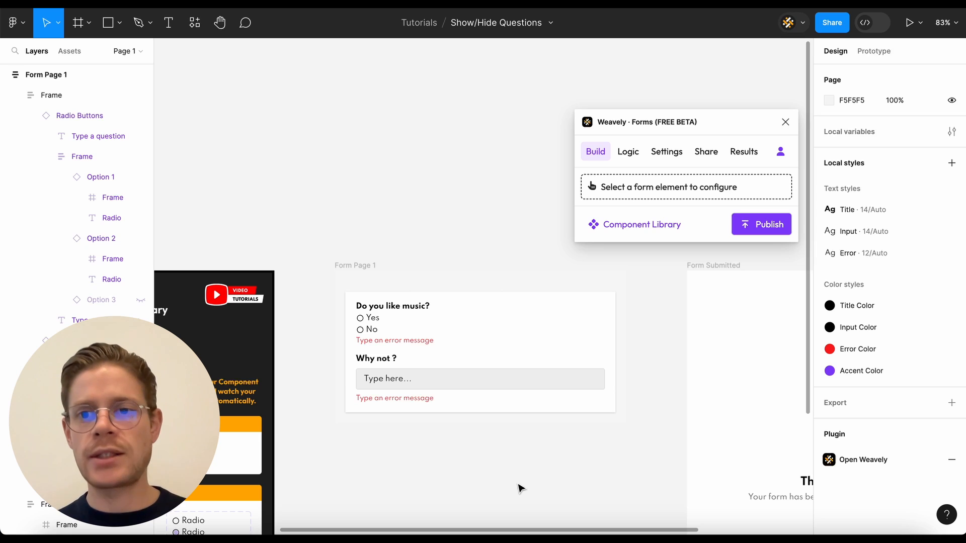
scroll(520, 487, right, 3)
scroll(521, 487, down, 2)
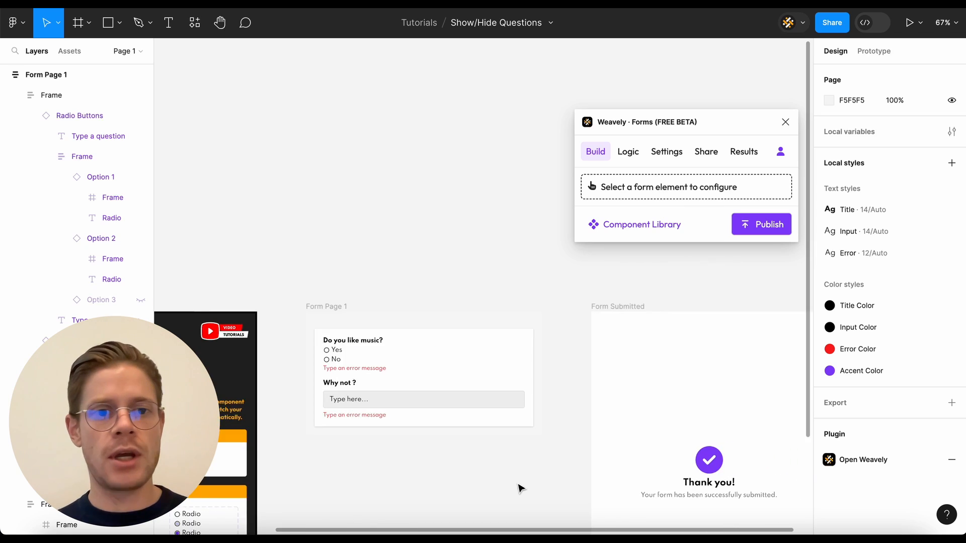
scroll(483, 483, left, 5)
scroll(352, 393, down, 1)
click(275, 322)
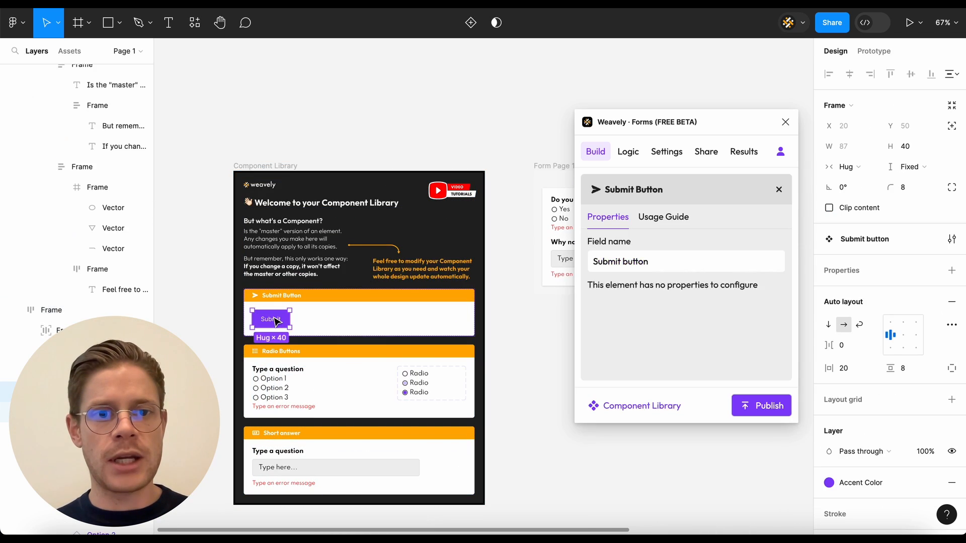
scroll(451, 313, right, 4)
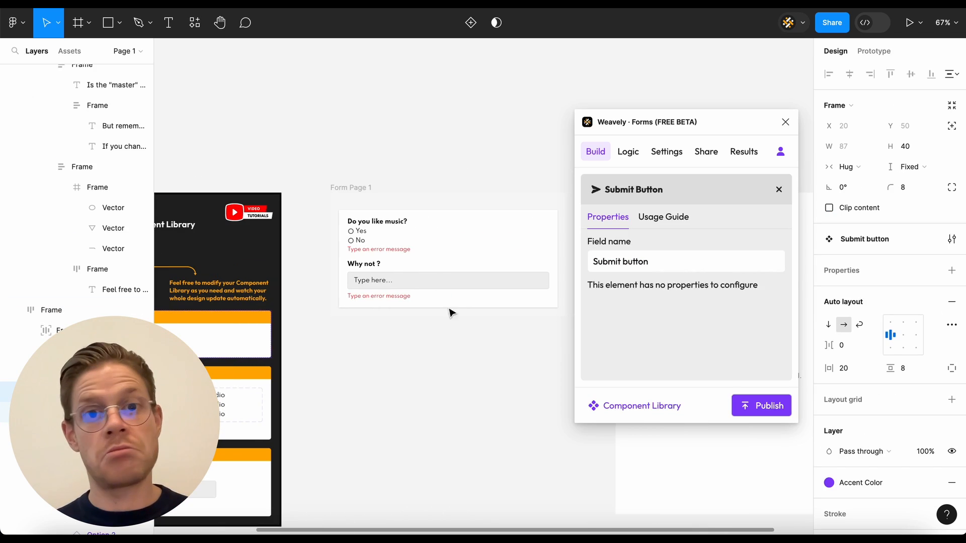
click(484, 214)
key(ctrl+v)
click(469, 434)
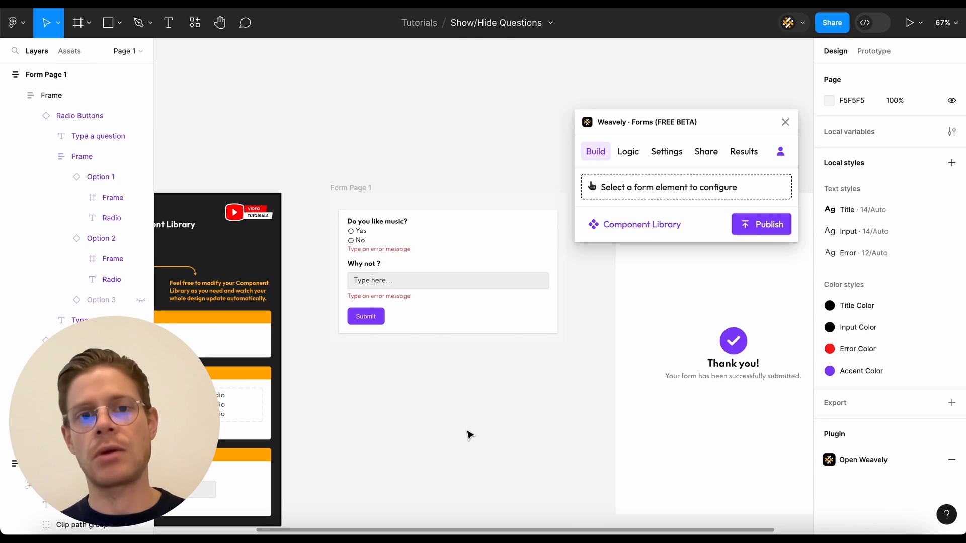
click(627, 155)
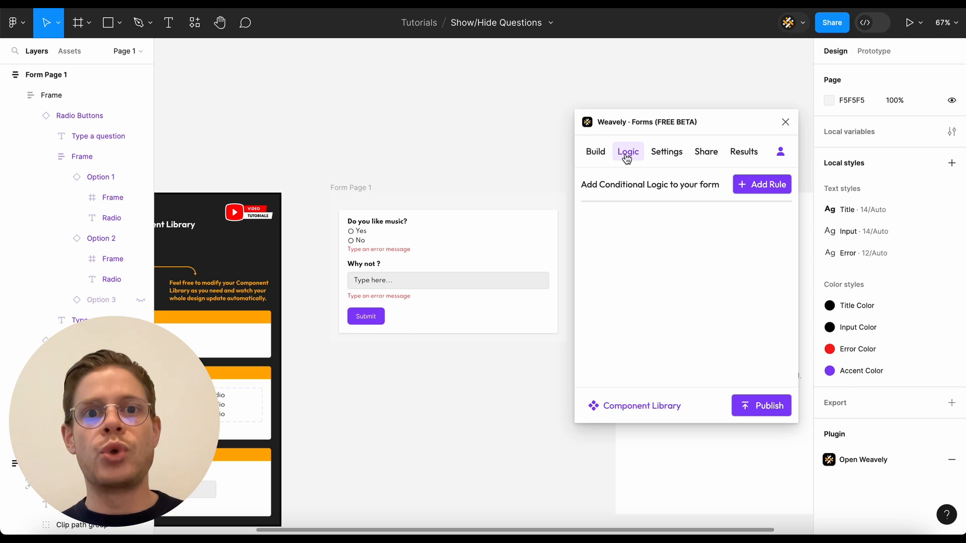
click(754, 192)
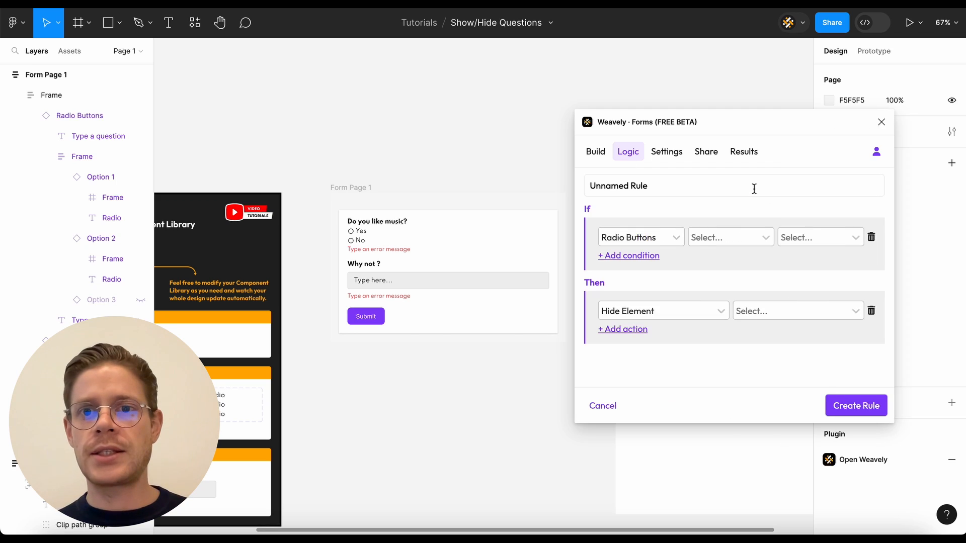
click(596, 153)
Set the field name of the "Do you like music?" radio buttons to "Music"
click(366, 233)
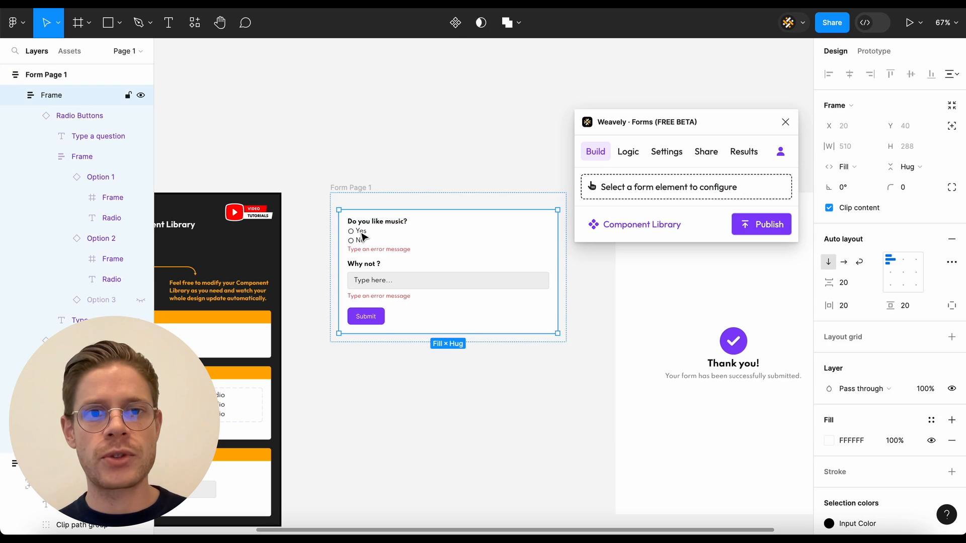
click(366, 233)
click(632, 260)
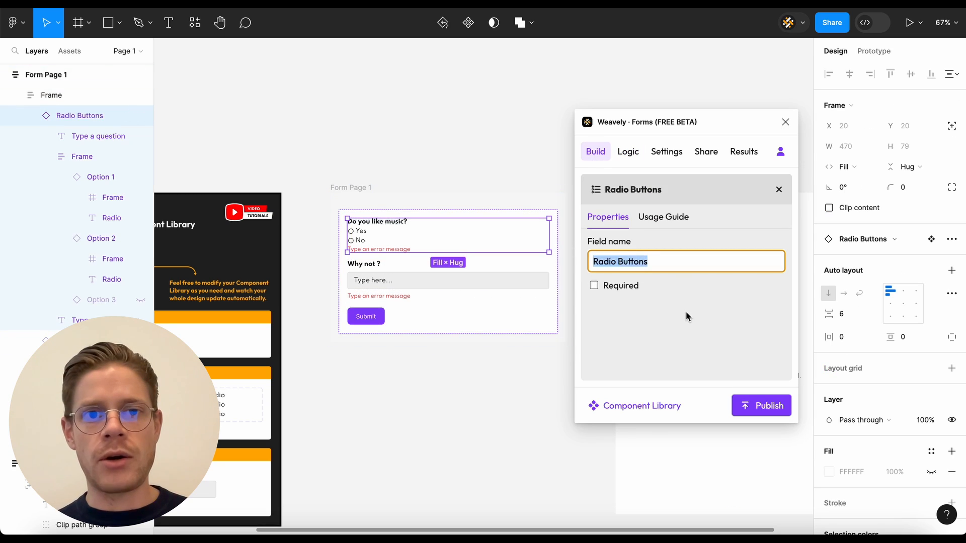
text(Music)
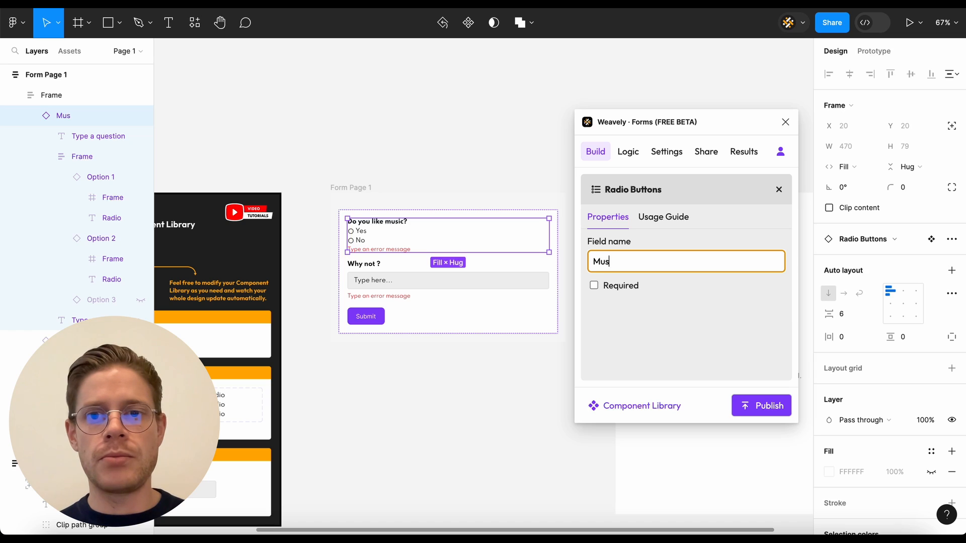
Set the field name of the "Why not ?" short answer to "Reason"
click(419, 290)
click(631, 262)
text(Reason)
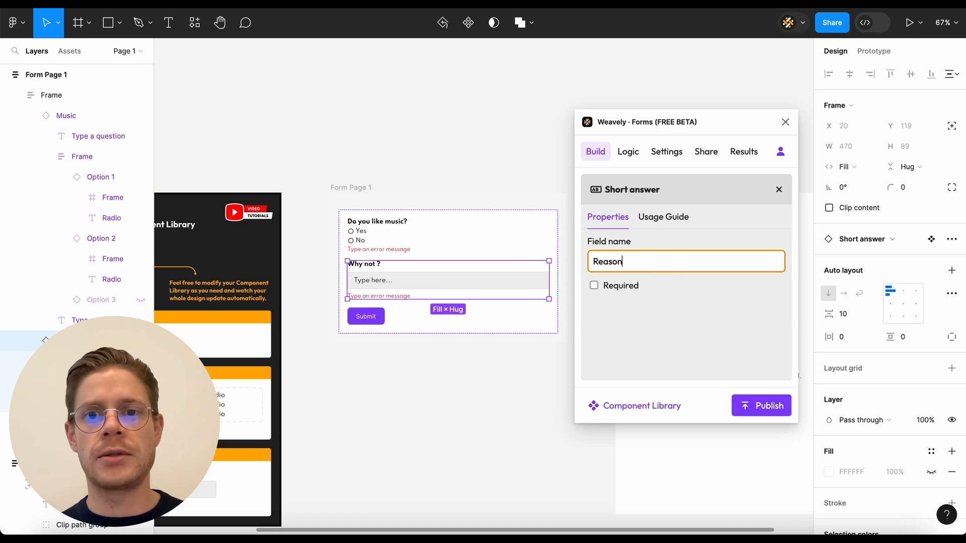
click(475, 177)
Add a new conditional logic rule to the form and name it "Music rule"
click(626, 153)
click(772, 193)
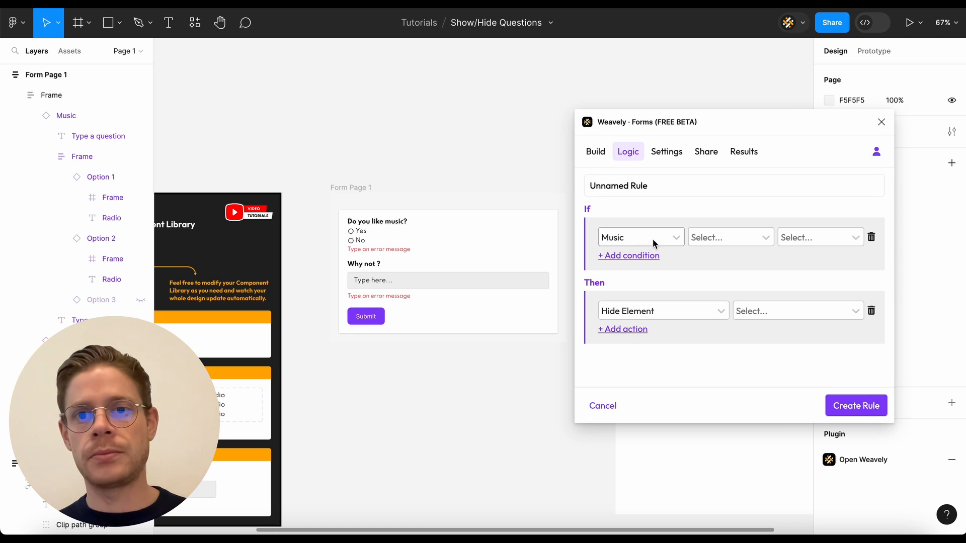
click(618, 187)
text(Music rule)
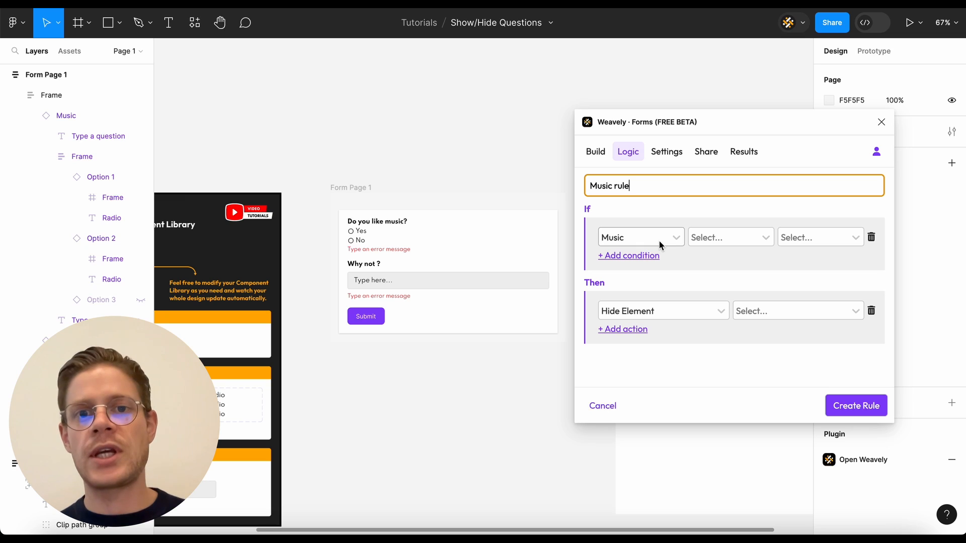
Set the rule's condition so that the Music field Is Equal To "No"
click(720, 240)
click(741, 261)
click(823, 246)
click(816, 280)
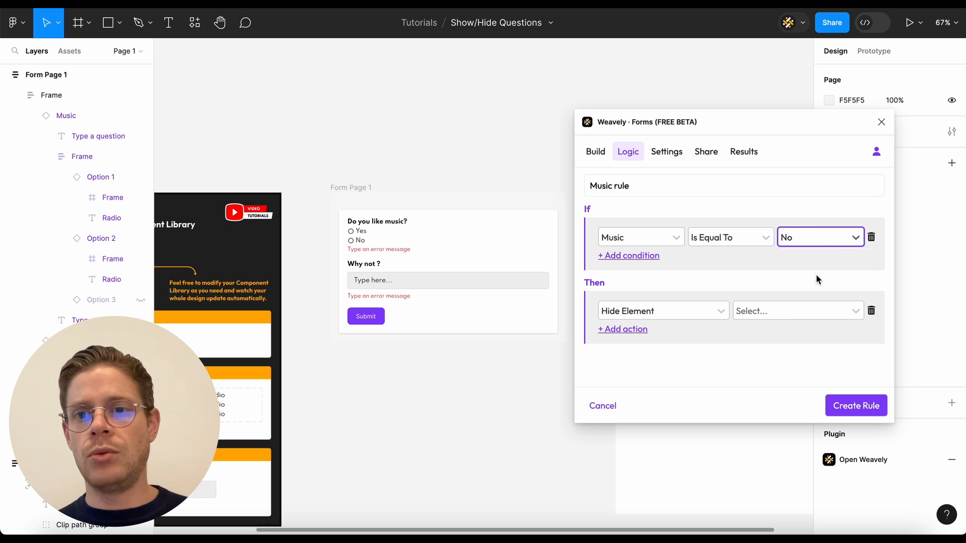
Set the rule's action to Show Element for the Reason field and create the rule
click(654, 313)
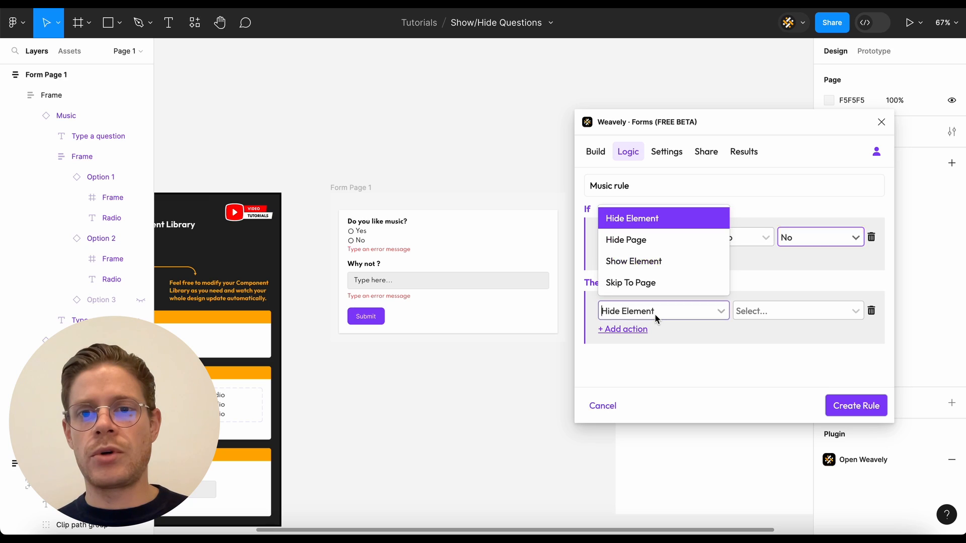
click(662, 266)
click(802, 310)
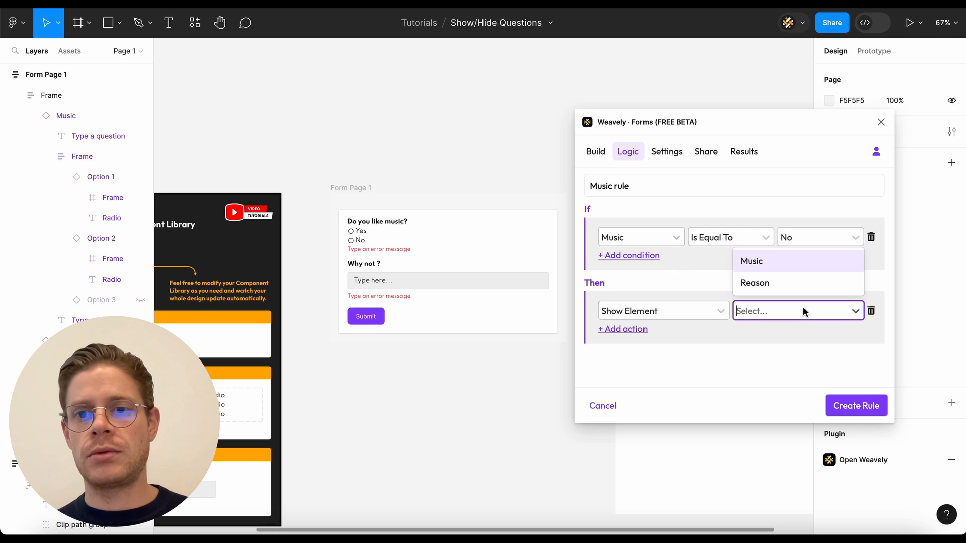
click(801, 290)
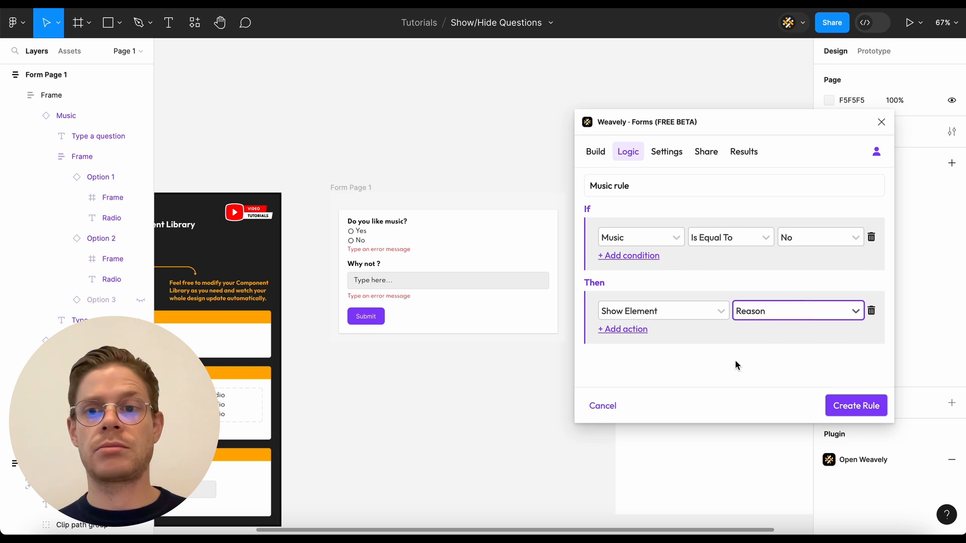
click(857, 403)
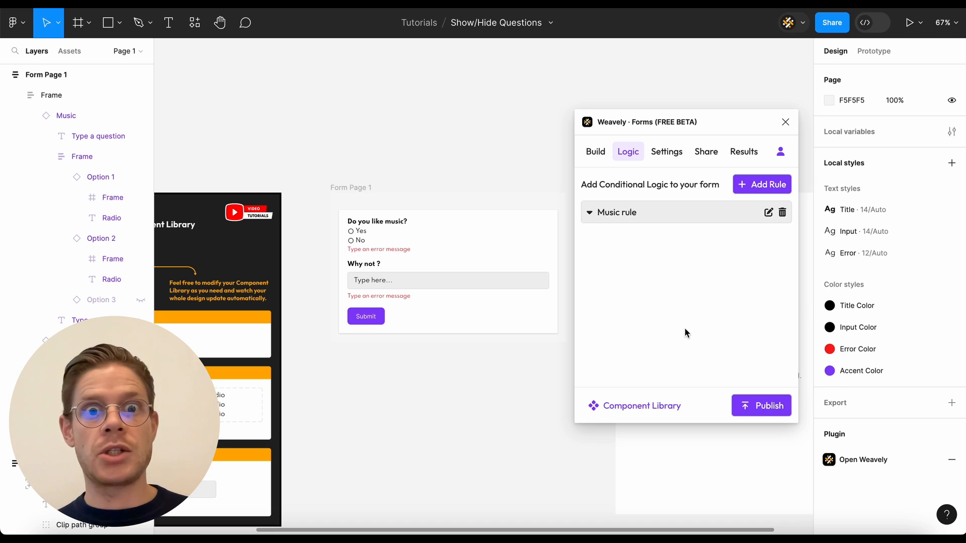
Publish the form and get its shareable link
click(761, 413)
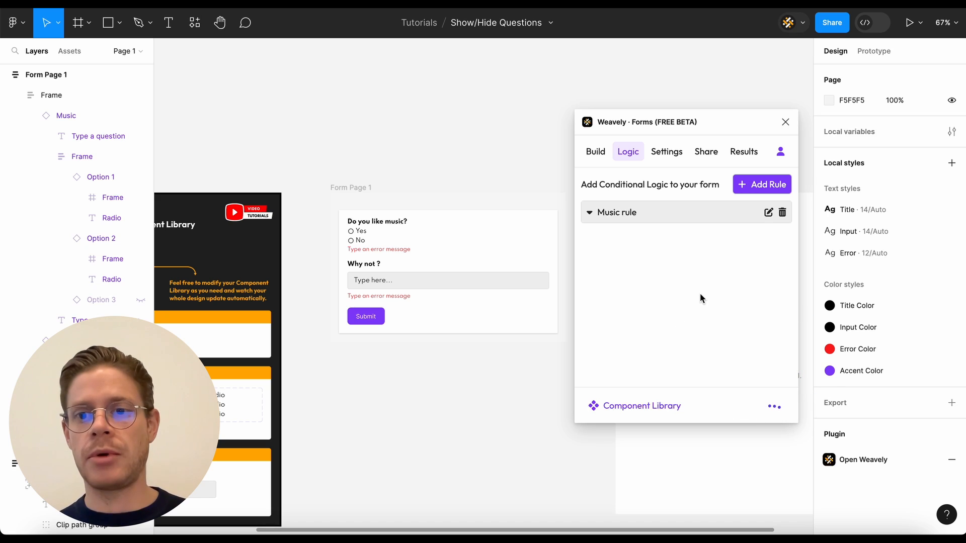
click(705, 154)
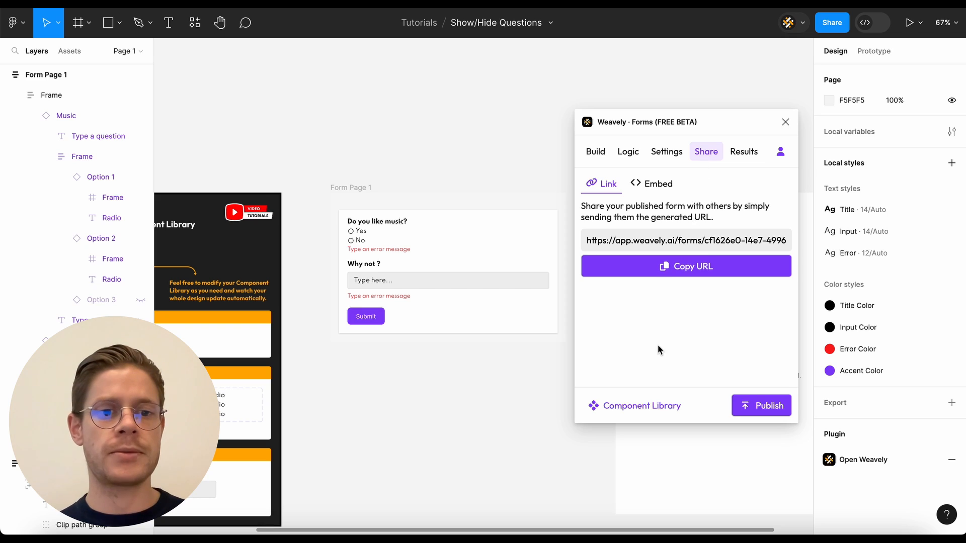
click(179, 535)
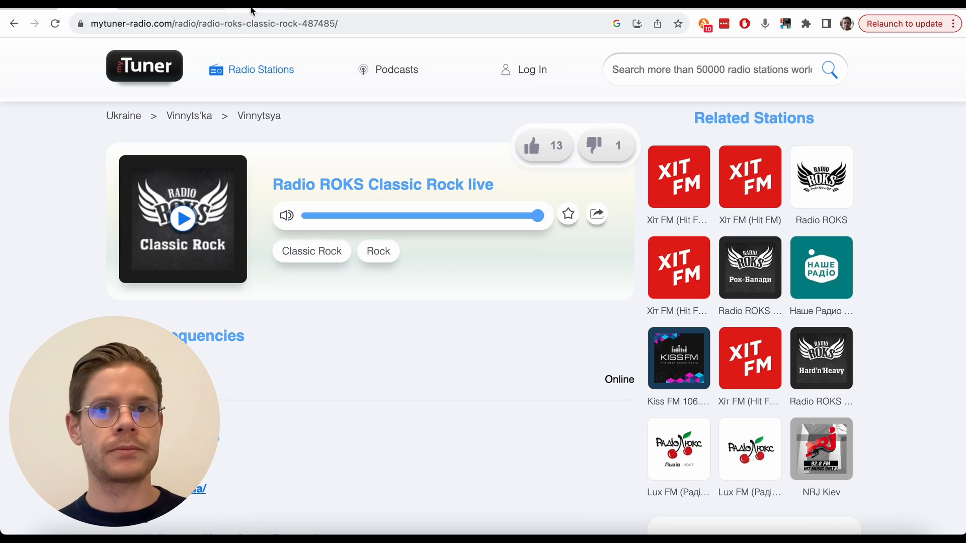
right_click(180, 534)
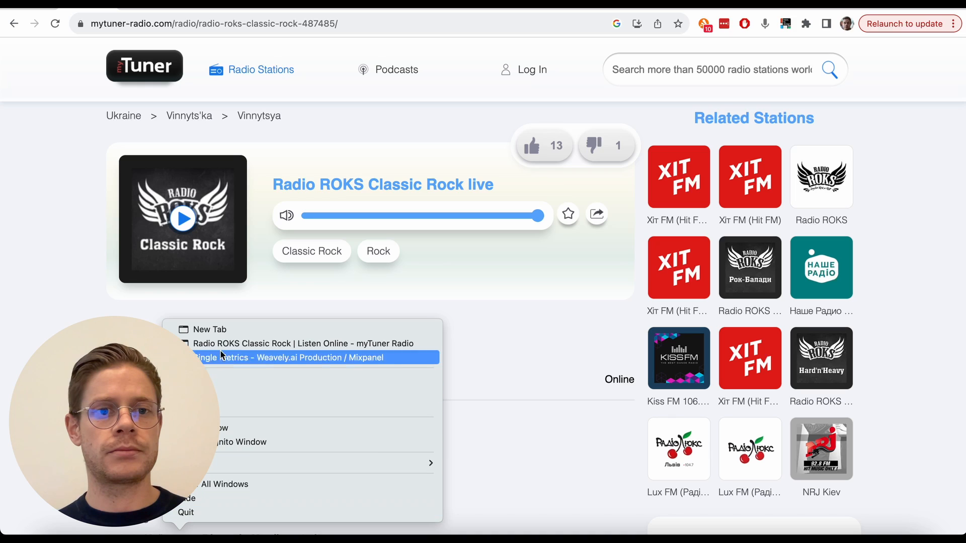
click(218, 329)
text(https://app.weavely.ai/forms/cf1626e0-14e7-4996-8d9f-c2eb5b9ac7ff)
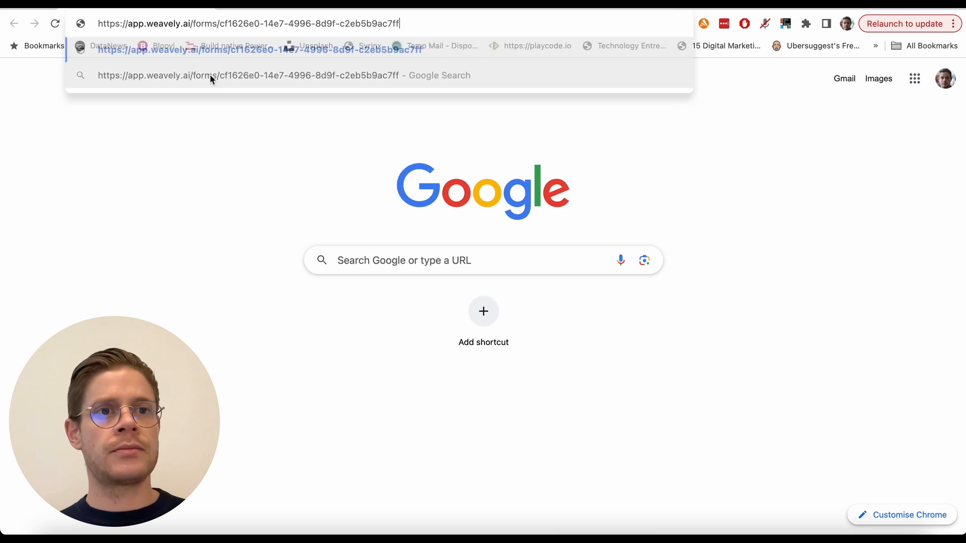
key(Return)
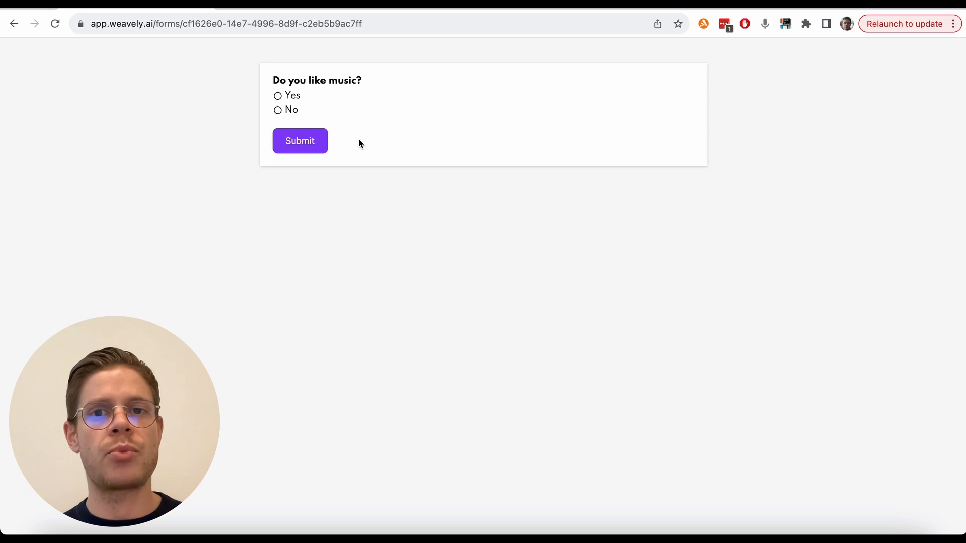
Test the "Yes" answer to the music question, and submit a response with "No" and "I like silence" as the reason
click(299, 95)
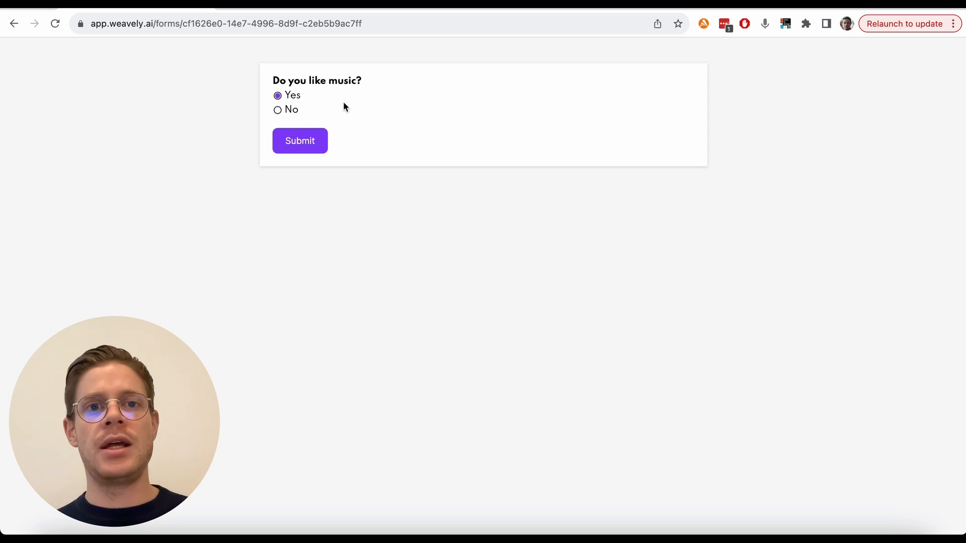
click(286, 111)
click(400, 151)
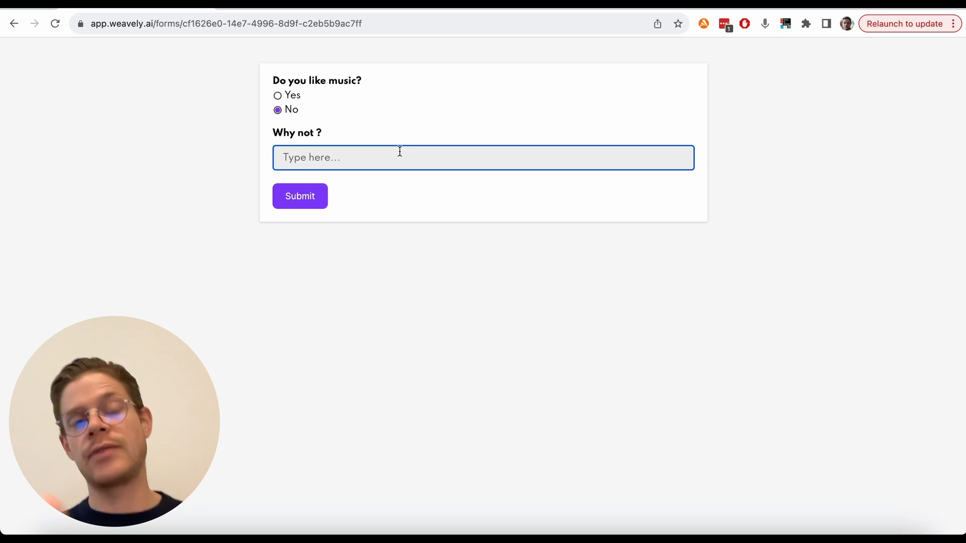
text(I like silence)
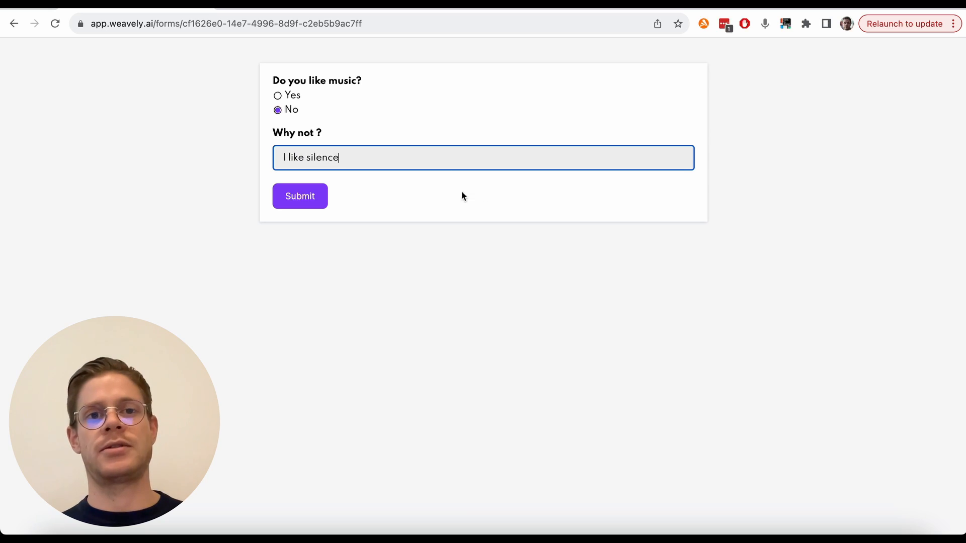
click(317, 202)
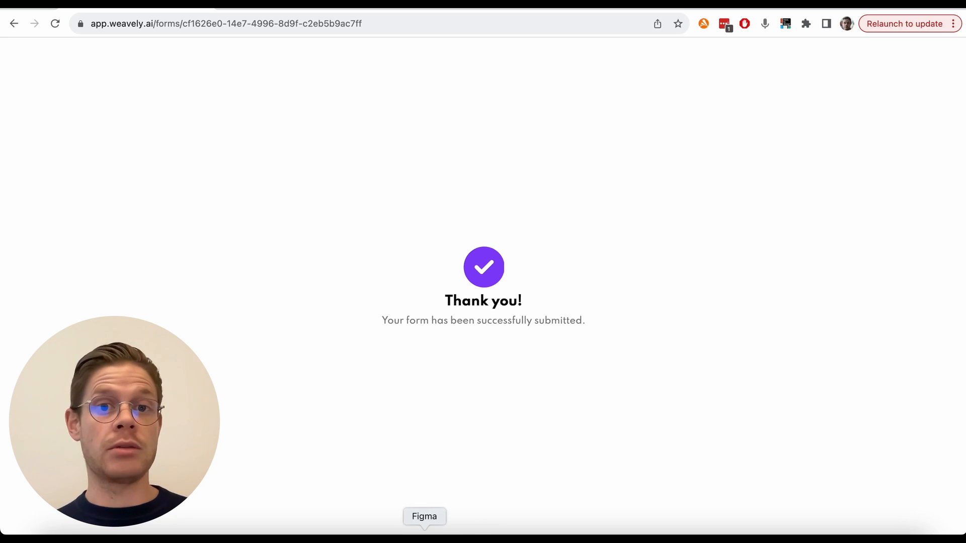
Switch back to Figma and view the form's submitted results in the Weavely plugin
click(425, 538)
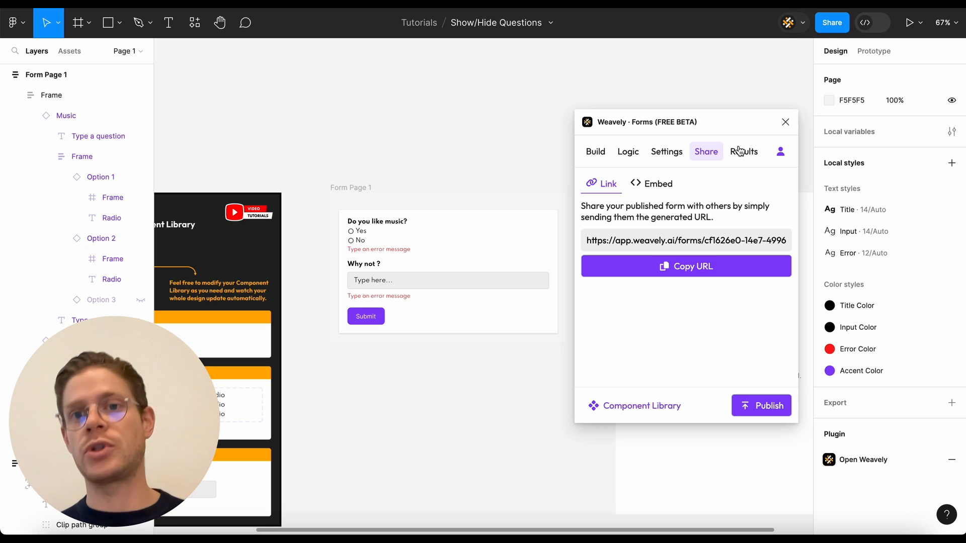
click(743, 152)
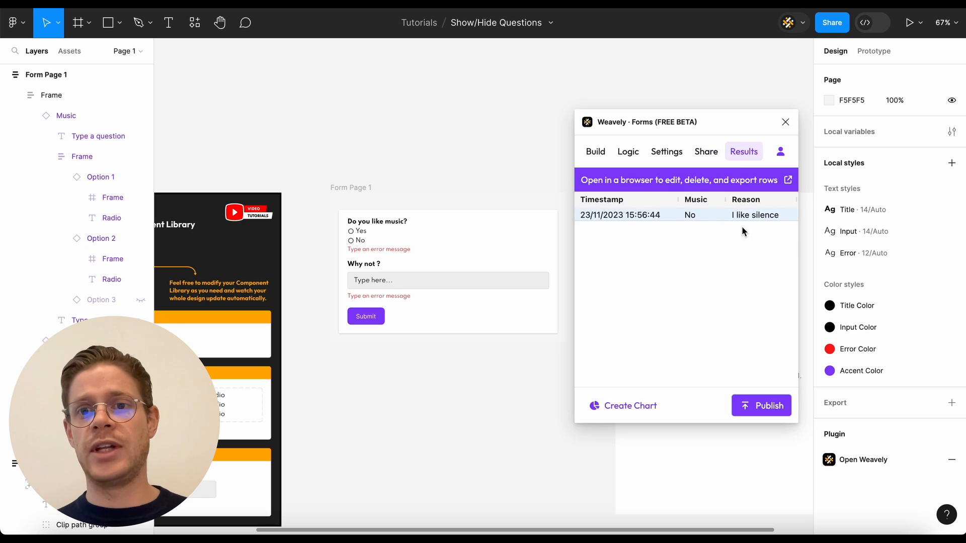